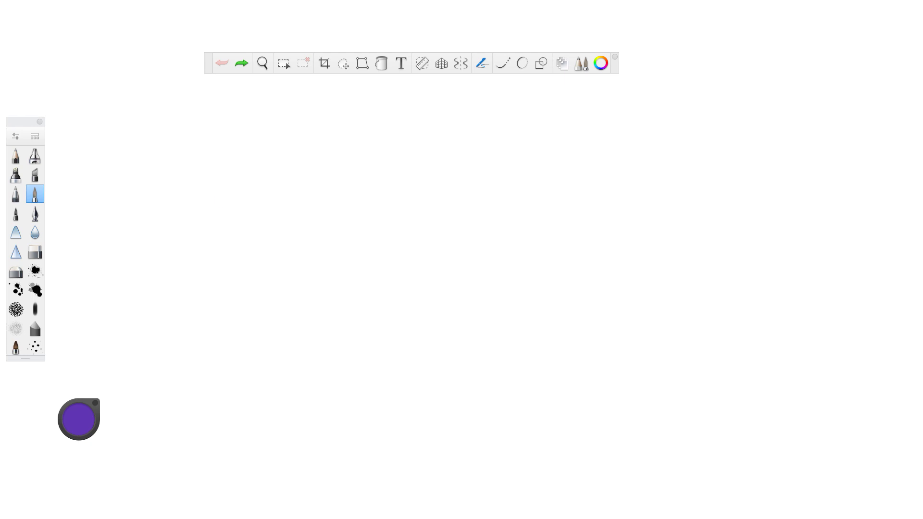
- Hand-letter the word SHADOW in purple capitals across the upper middle of the canvas
mouse_move(224, 201)
mouse_down()
mouse_move(189, 220)
mouse_move(218, 259)
mouse_move(183, 249)
mouse_move(248, 243)
mouse_move(248, 260)
mouse_up()
drag(287, 195, 290, 258)
mouse_move(250, 233)
mouse_down()
mouse_move(287, 232)
mouse_move(321, 211)
mouse_move(339, 218)
mouse_move(349, 257)
mouse_move(341, 238)
mouse_up()
mouse_move(368, 195)
mouse_down()
mouse_move(371, 262)
mouse_move(412, 238)
mouse_move(371, 264)
mouse_up()
mouse_move(442, 194)
mouse_down()
mouse_move(435, 206)
mouse_move(481, 233)
mouse_move(441, 193)
mouse_up()
mouse_move(500, 190)
mouse_down()
mouse_move(506, 249)
mouse_move(522, 217)
mouse_move(560, 250)
mouse_move(560, 185)
mouse_up()
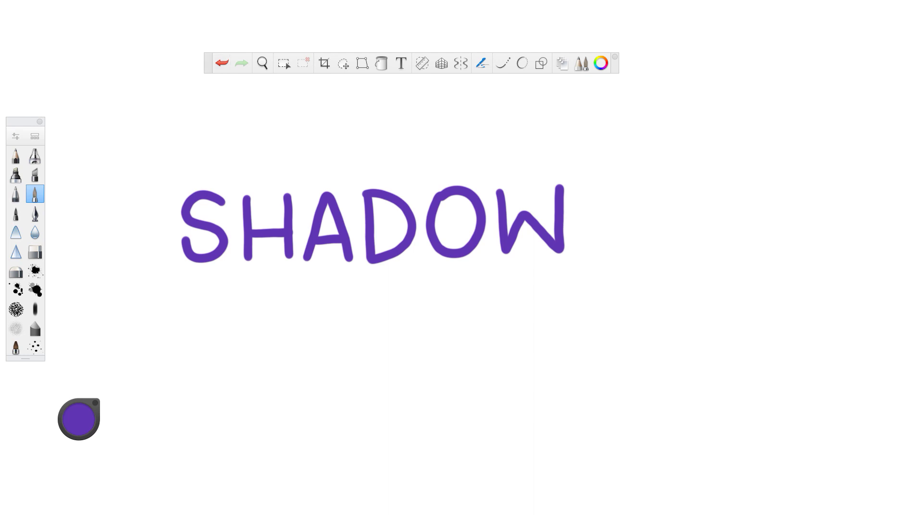
- Show the layer list beside the lettering and duplicate the SHADOW layer, Layer1
drag(615, 68, 471, 85)
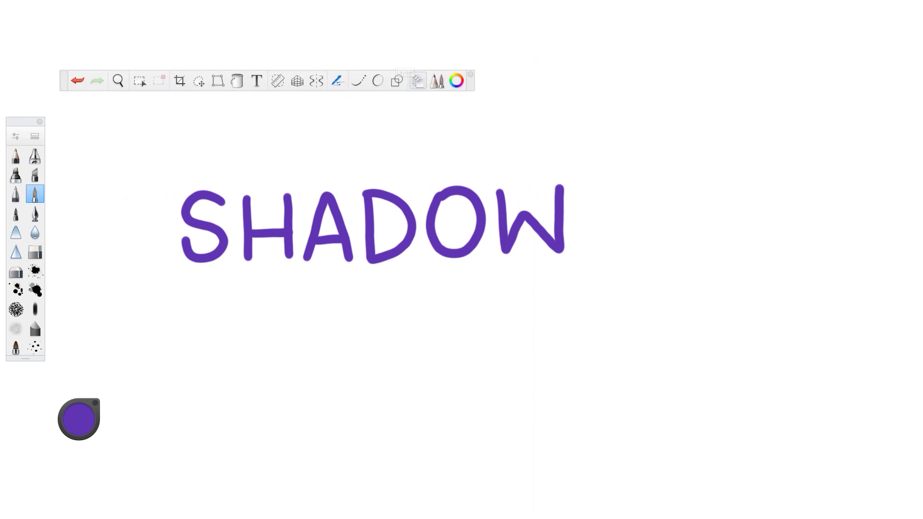
click(418, 80)
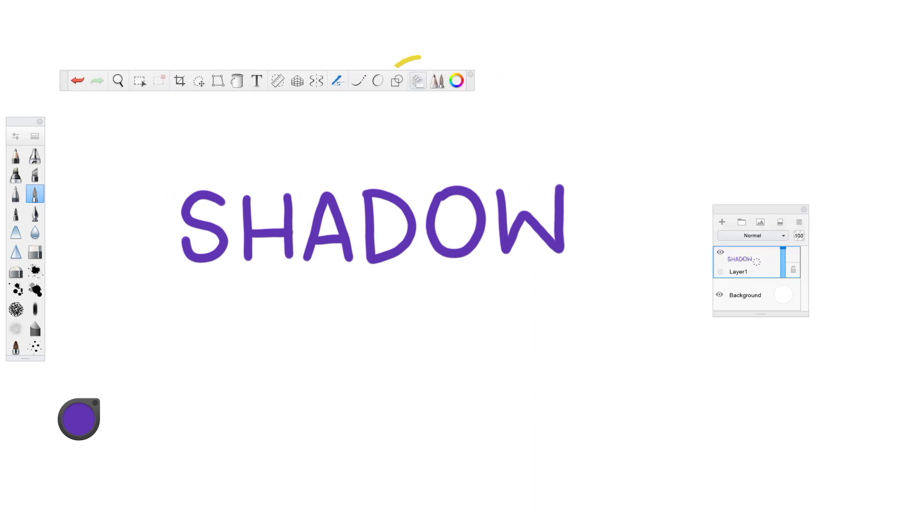
drag(691, 185, 634, 107)
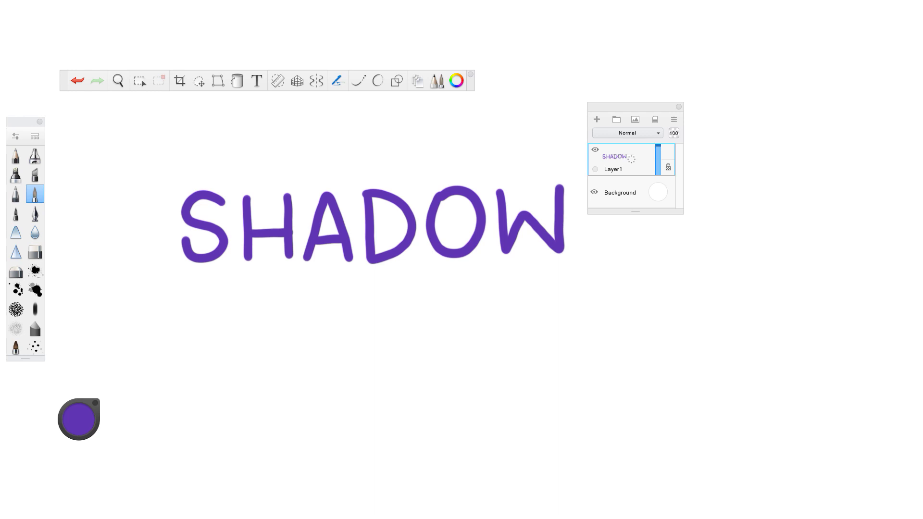
drag(625, 106, 659, 109)
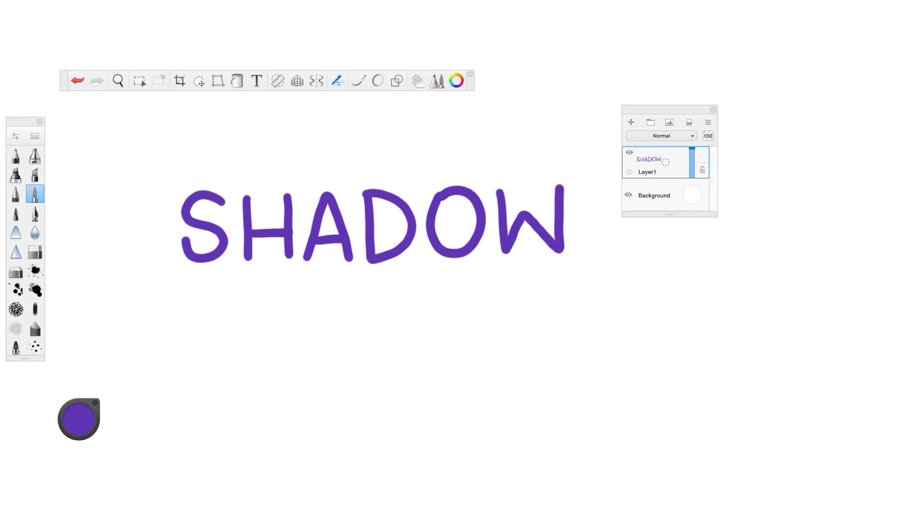
click(657, 164)
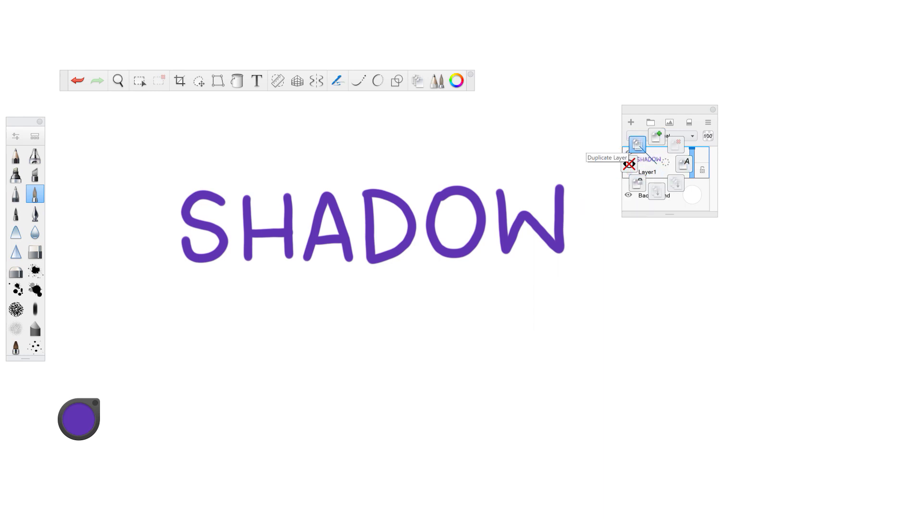
click(638, 144)
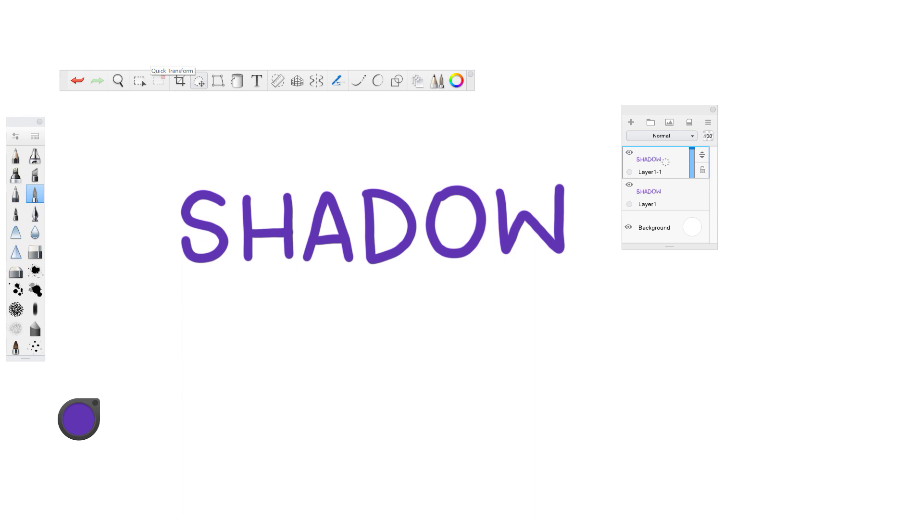
- Quick-transform the entire duplicate layer, placing its lettering slightly to the right of the original so the two copies overlap
click(199, 80)
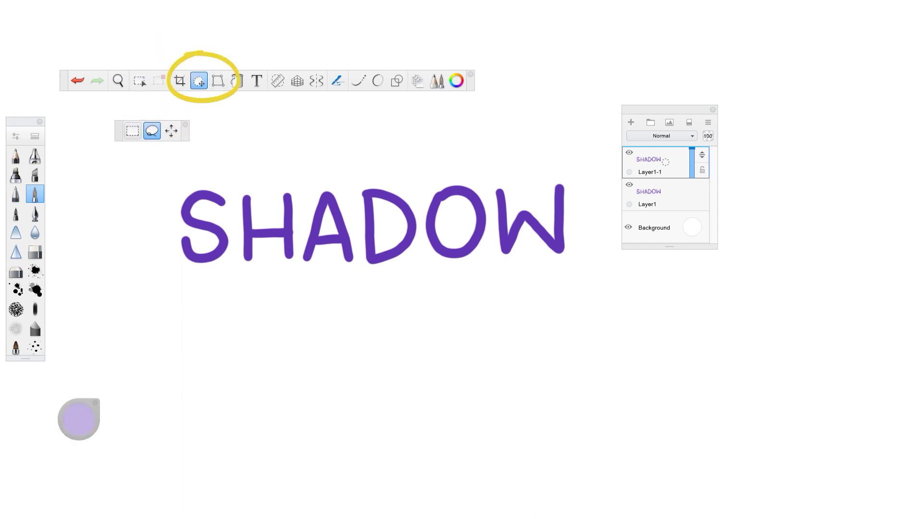
click(171, 131)
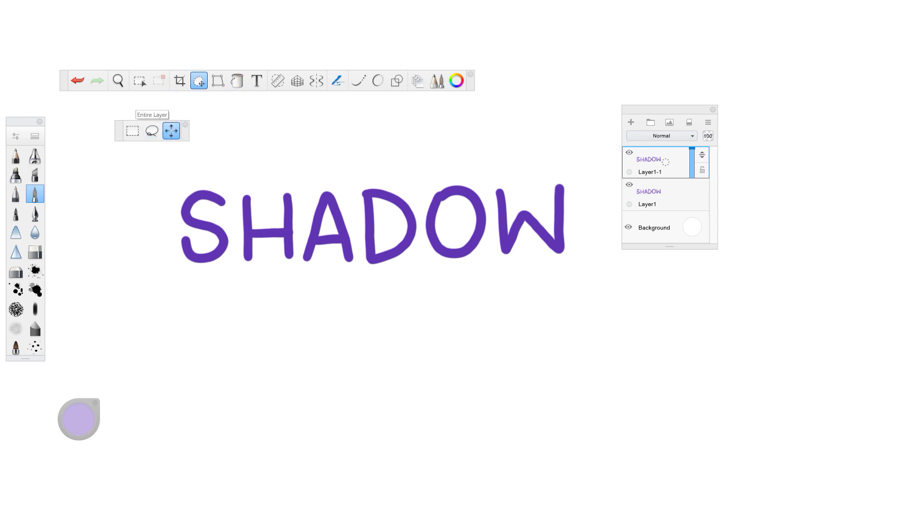
drag(367, 269, 396, 275)
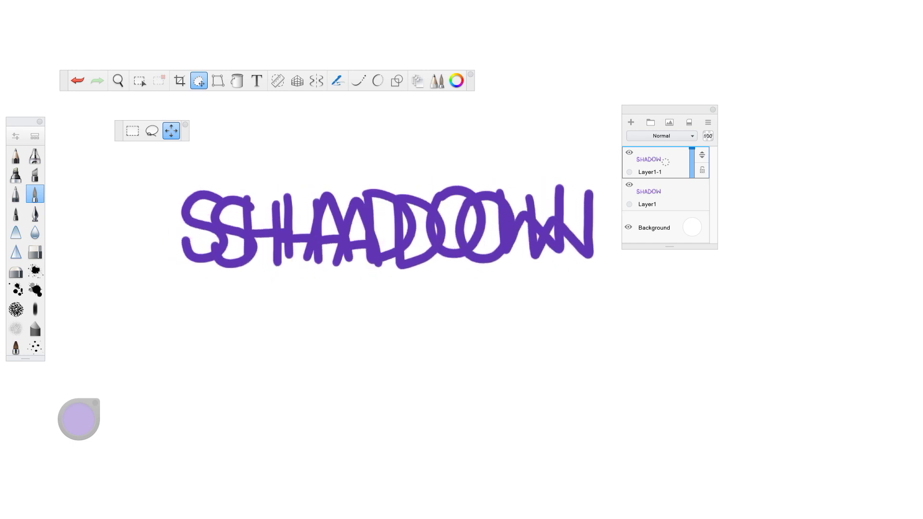
drag(359, 245, 355, 200)
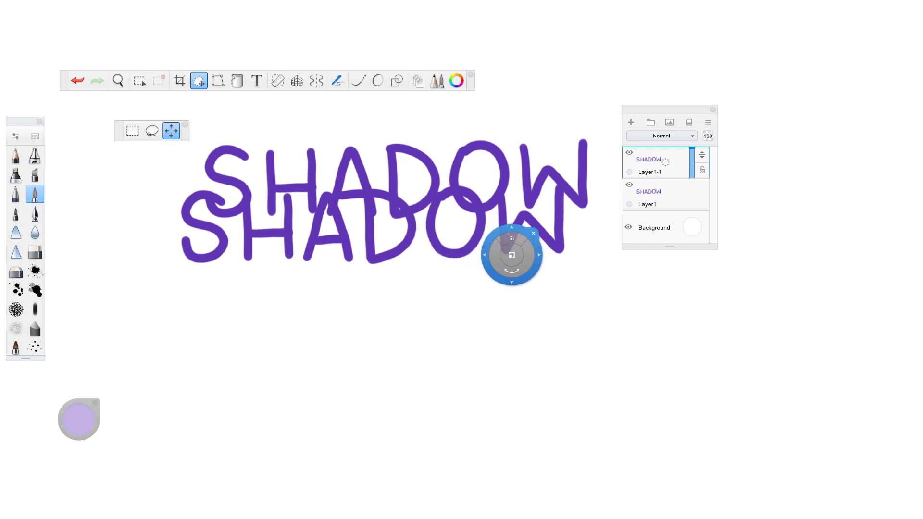
drag(511, 255, 316, 326)
click(337, 302)
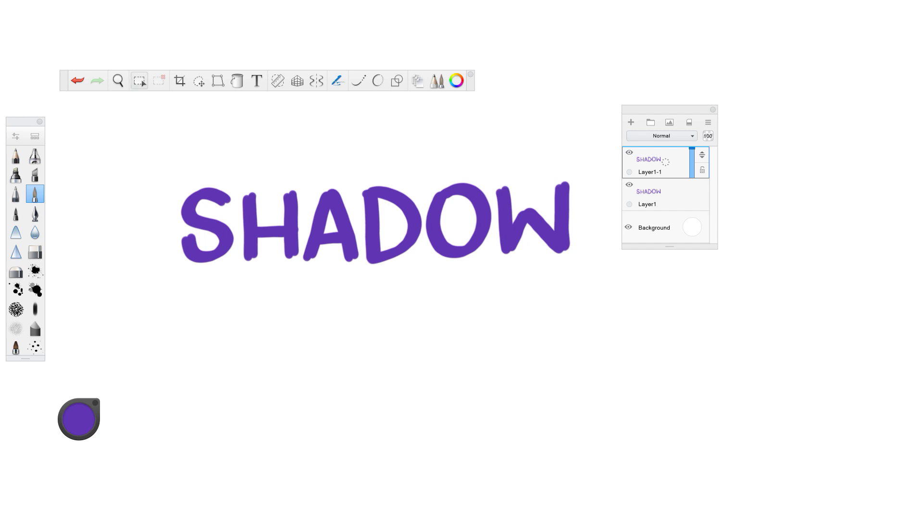
click(139, 81)
drag(169, 173, 586, 275)
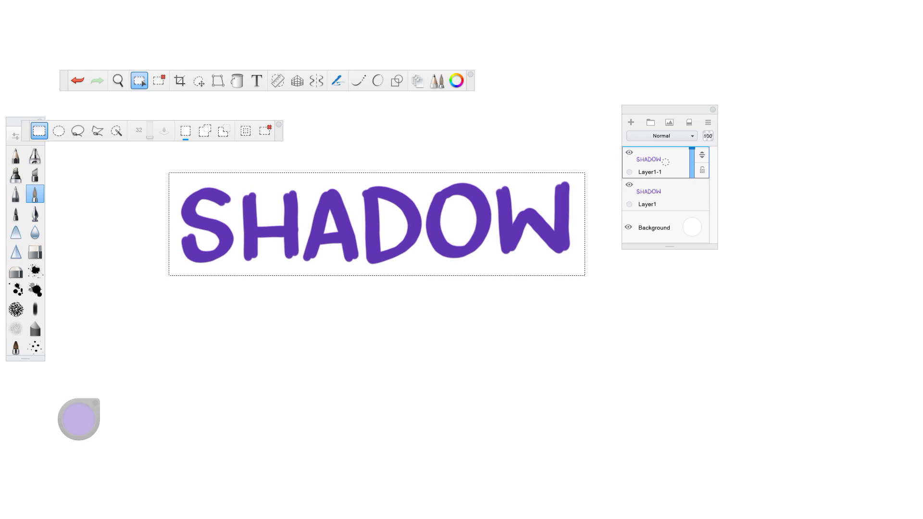
click(279, 125)
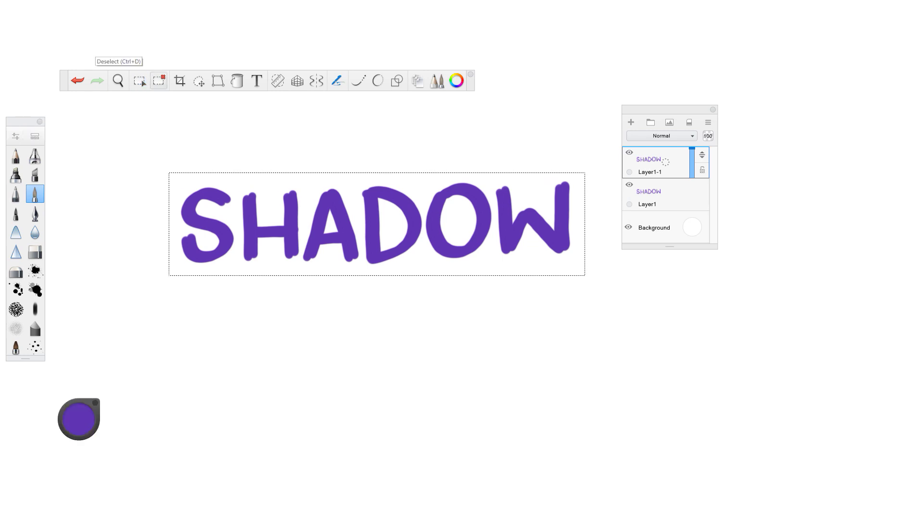
click(199, 81)
key(Escape)
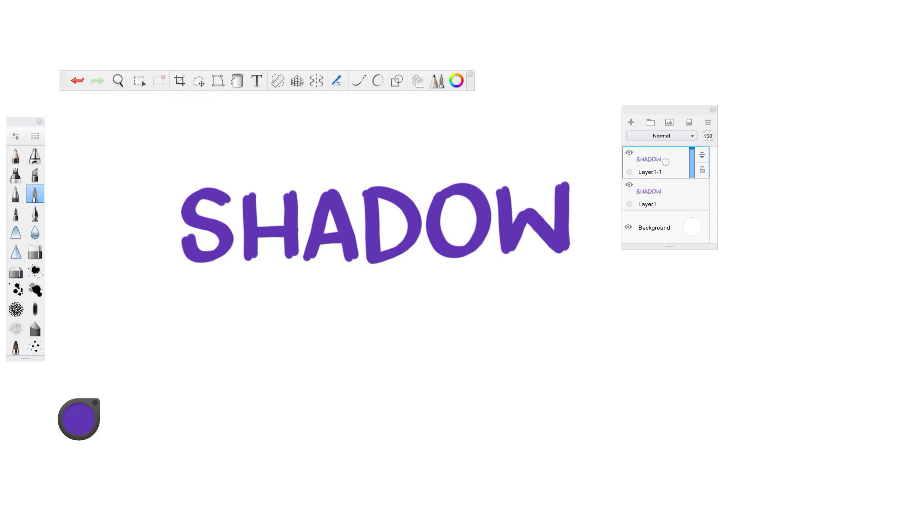
- Fine-tune the duplicate lettering's small offset from the original with Quick Transform on the entire layer
click(199, 80)
drag(201, 199, 253, 270)
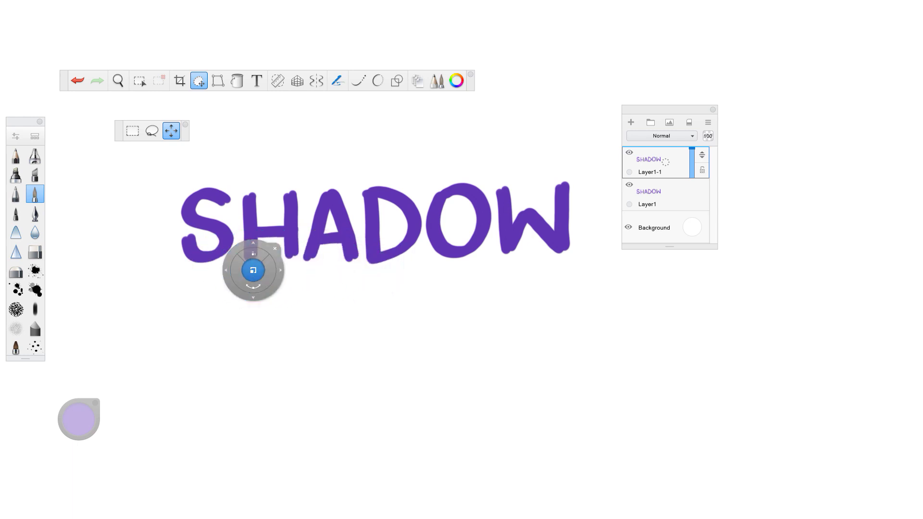
drag(439, 238, 438, 238)
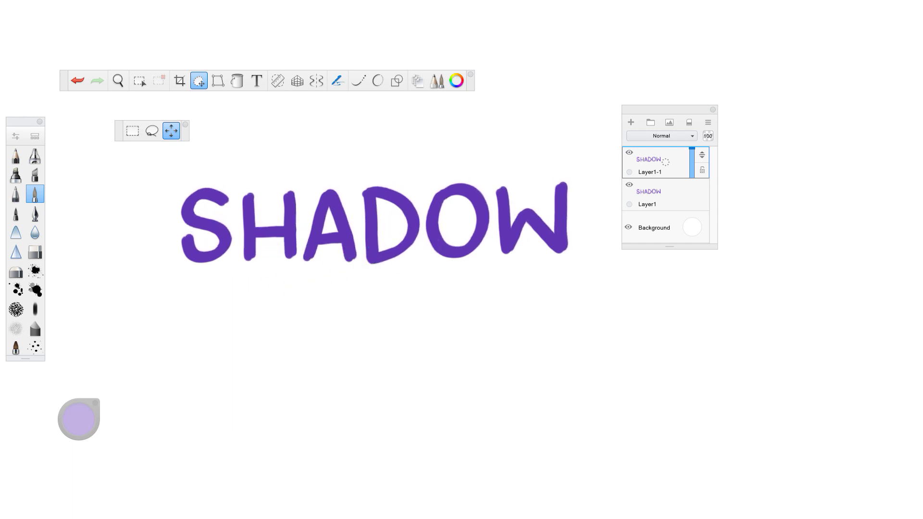
click(416, 237)
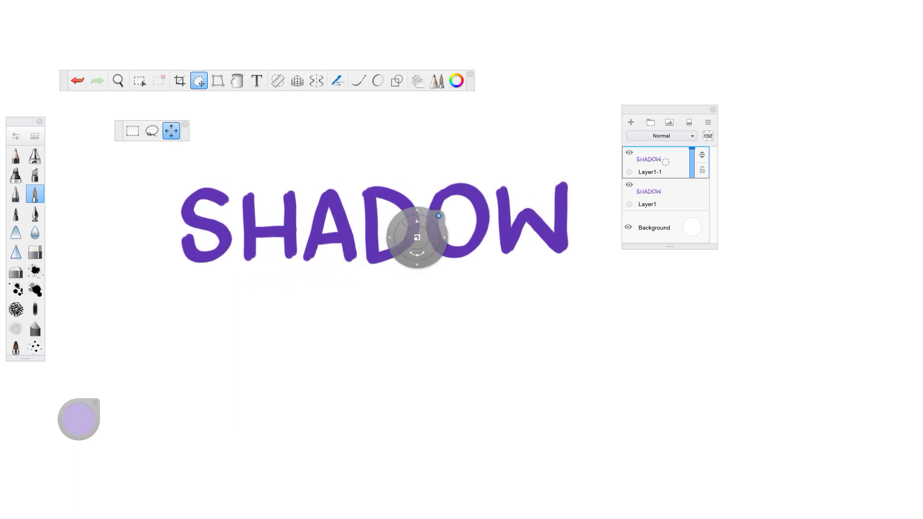
click(439, 216)
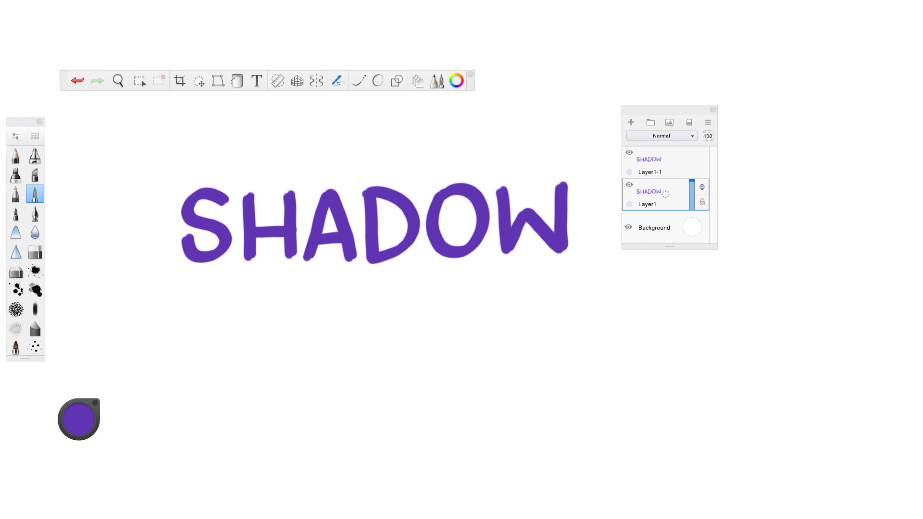
- Choose a pale lavender and flood-fill all six letters of the original lettering on Layer1 with it
click(79, 421)
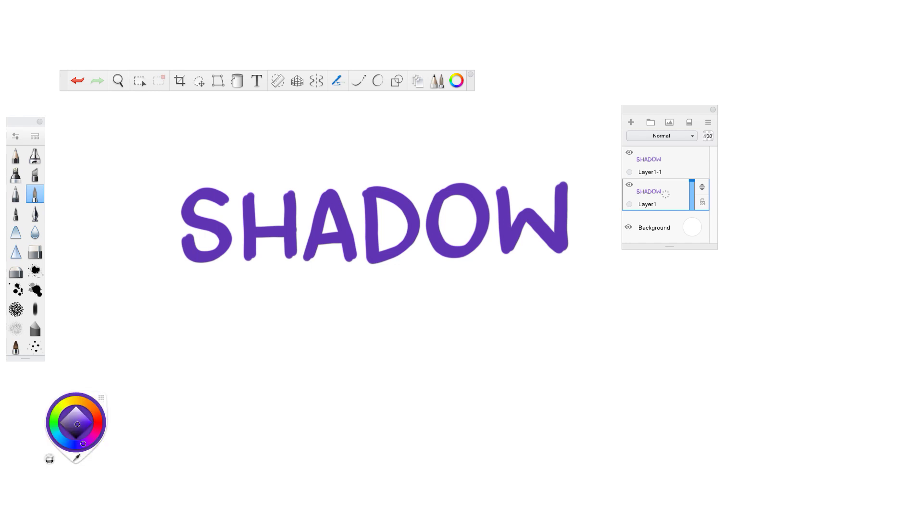
drag(78, 425, 77, 410)
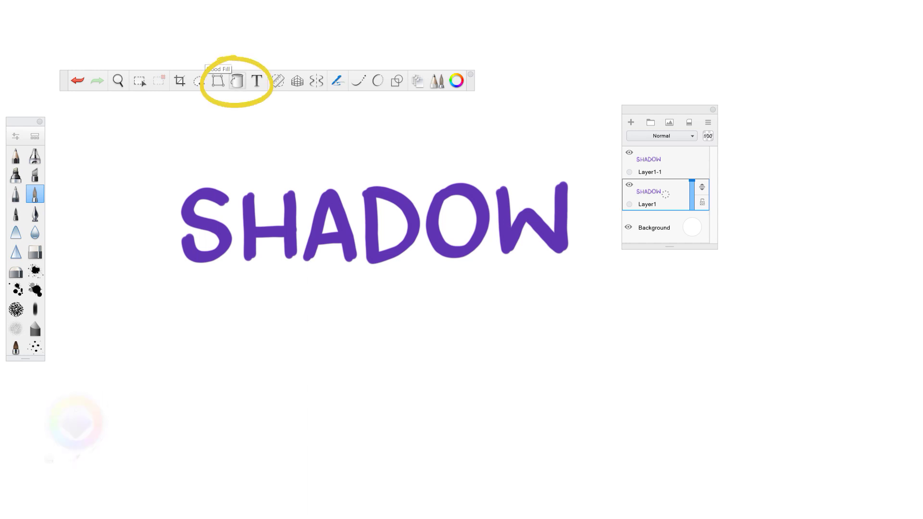
click(238, 81)
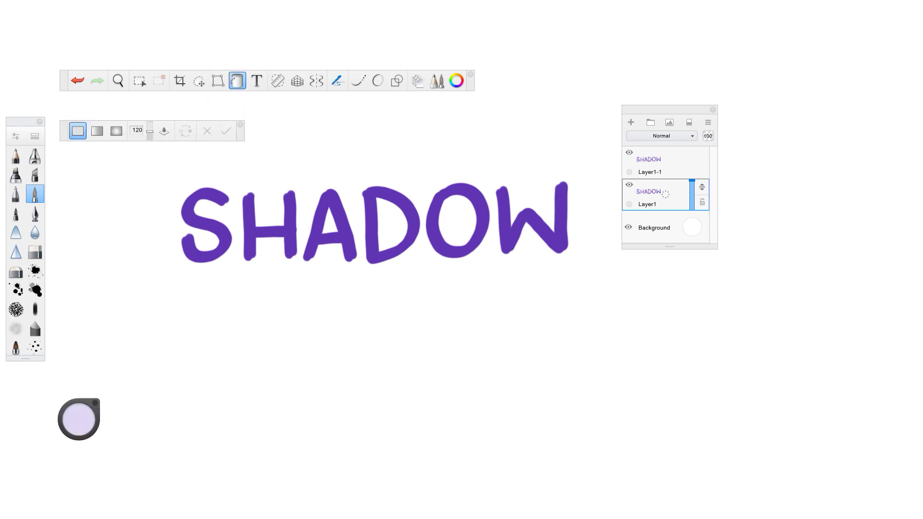
click(200, 225)
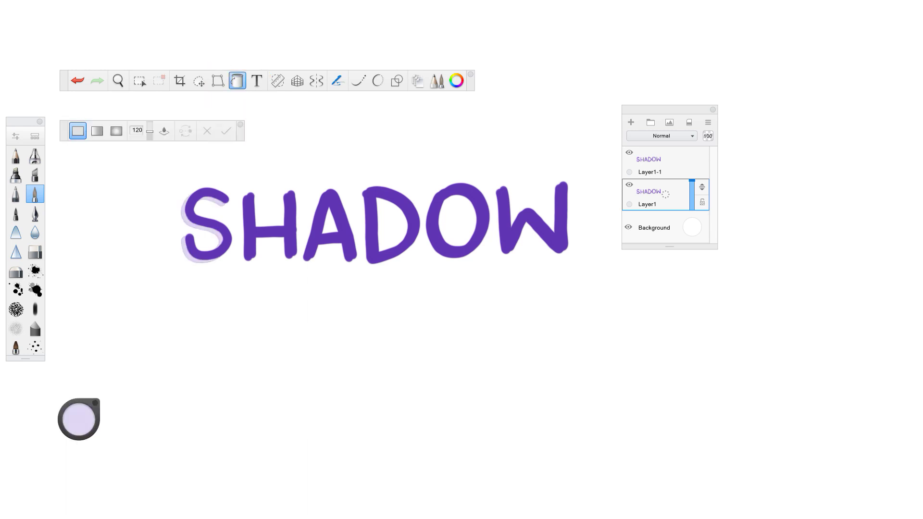
click(248, 226)
click(312, 231)
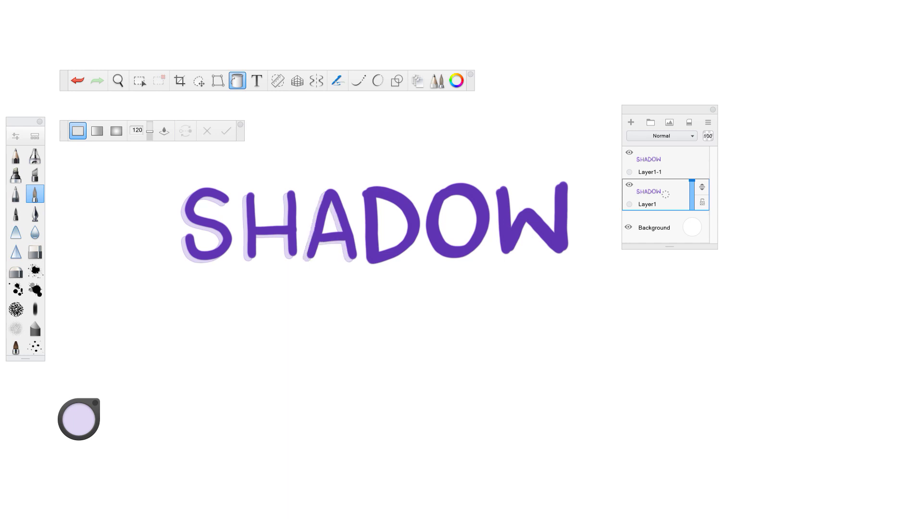
click(369, 228)
click(430, 233)
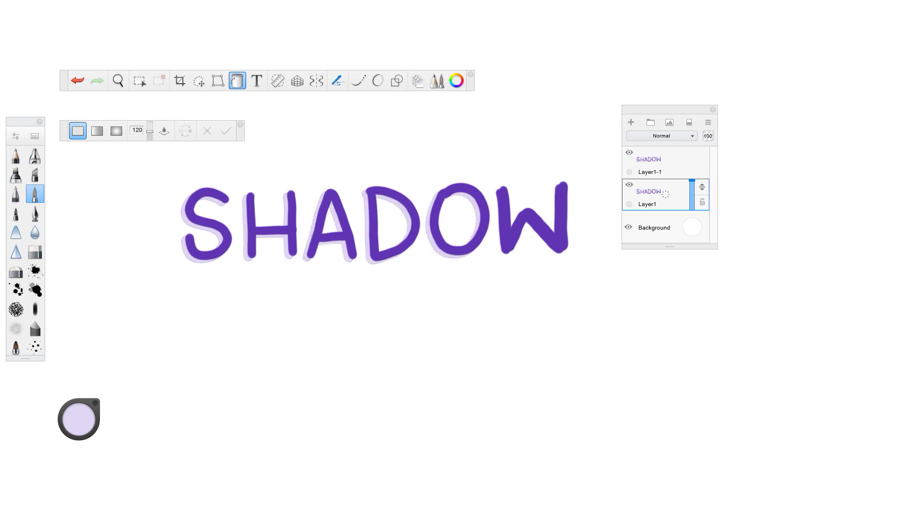
click(503, 221)
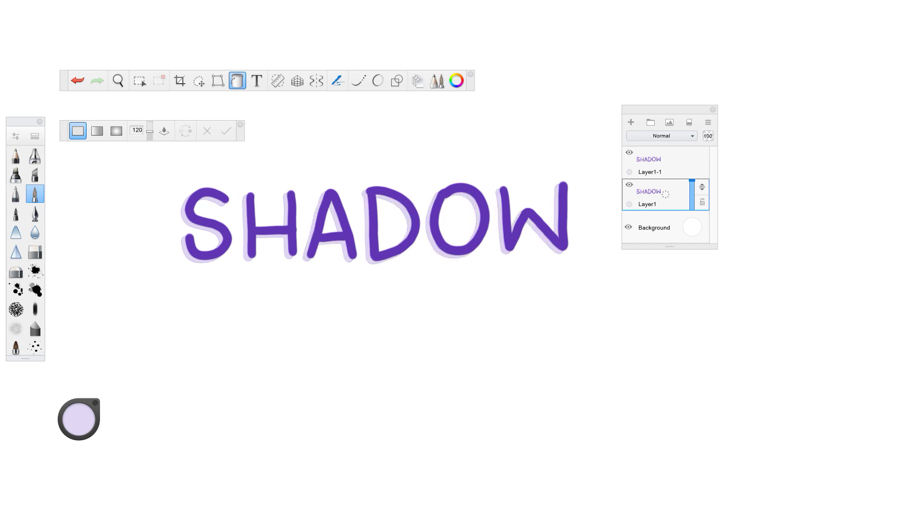
key(Escape)
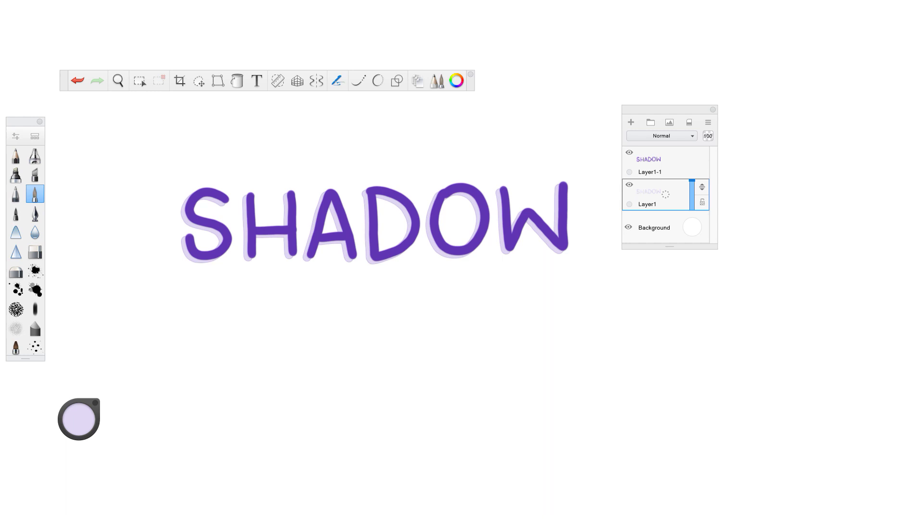
- Reposition the dark purple lettering on Layer1-1 slightly up and to the right so the lavender shadow falls at its lower left
click(666, 162)
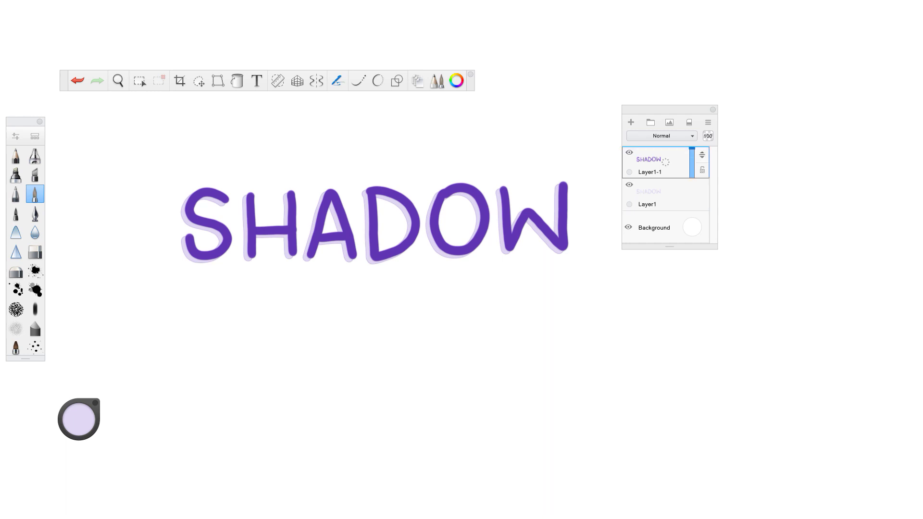
click(199, 80)
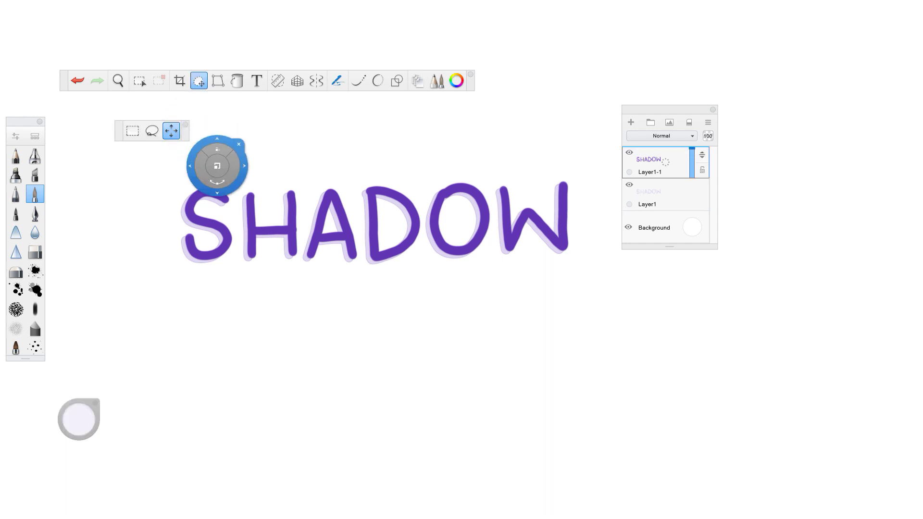
drag(455, 346, 457, 353)
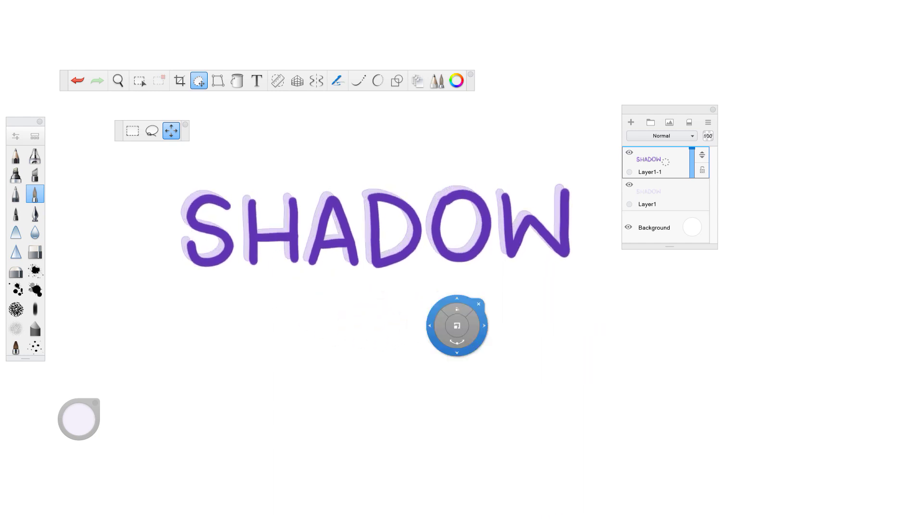
mouse_move(561, 313)
mouse_down()
mouse_move(524, 309)
mouse_move(544, 311)
mouse_up()
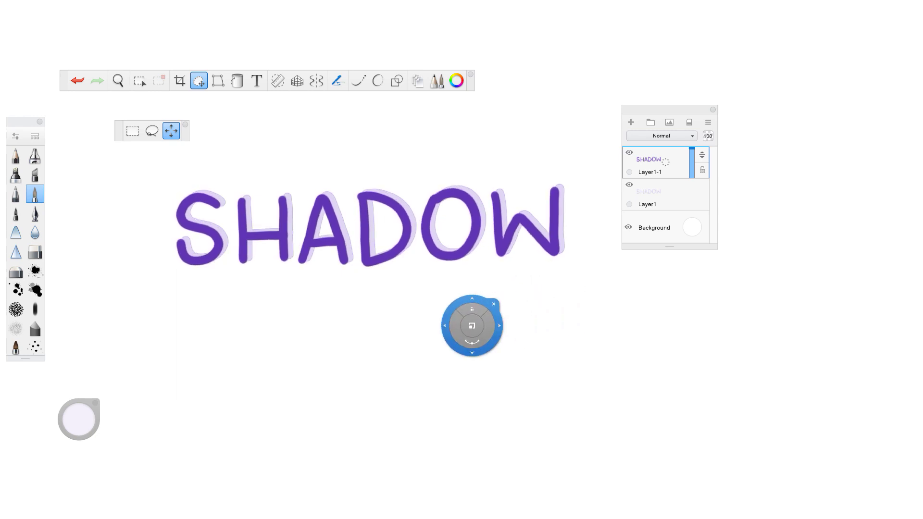
drag(319, 376, 350, 362)
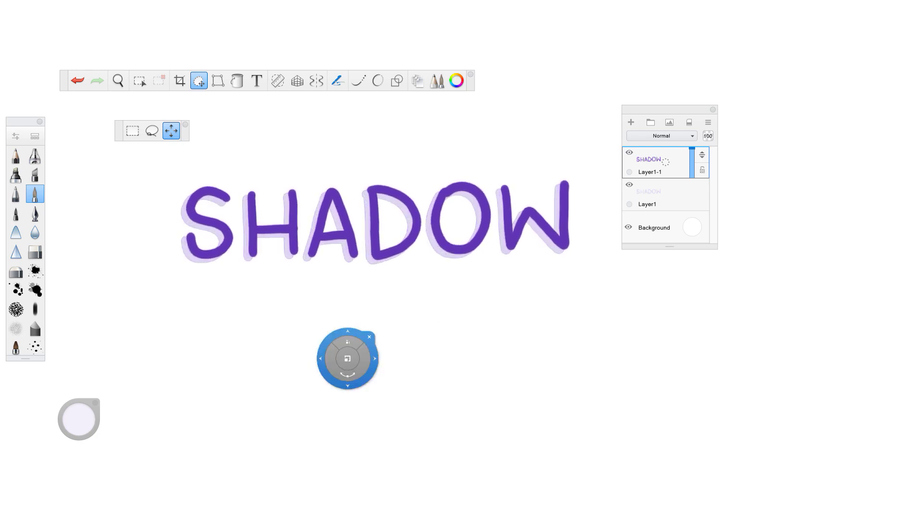
click(370, 338)
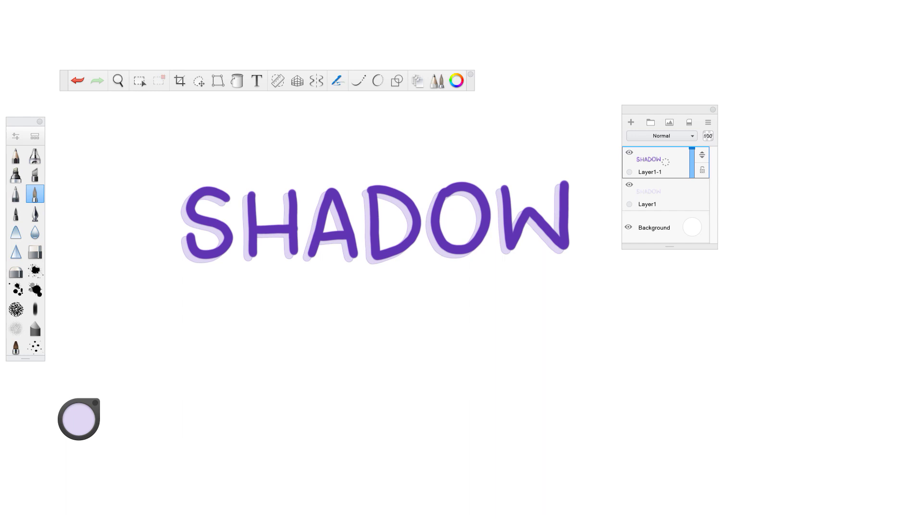
- Merge Layer1-1 with the shadow layer below and move the combined lettering a little down and to the left
drag(661, 164, 662, 189)
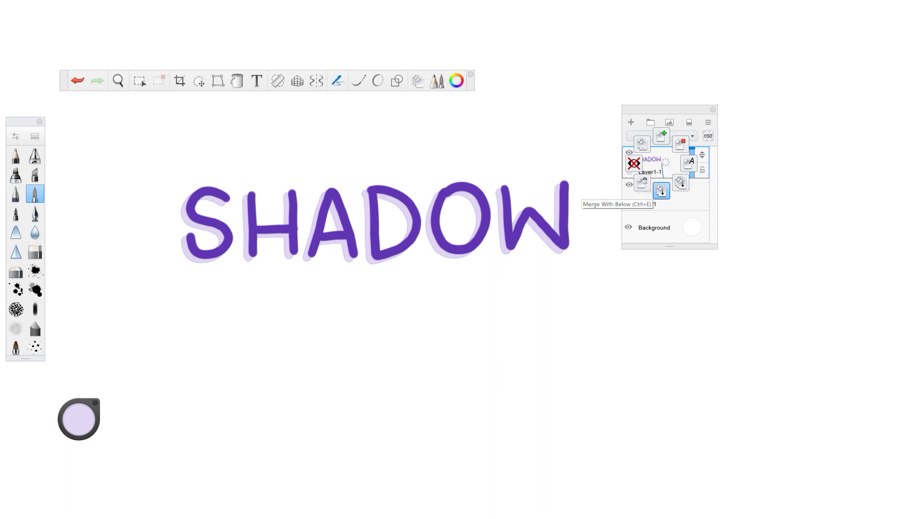
click(662, 191)
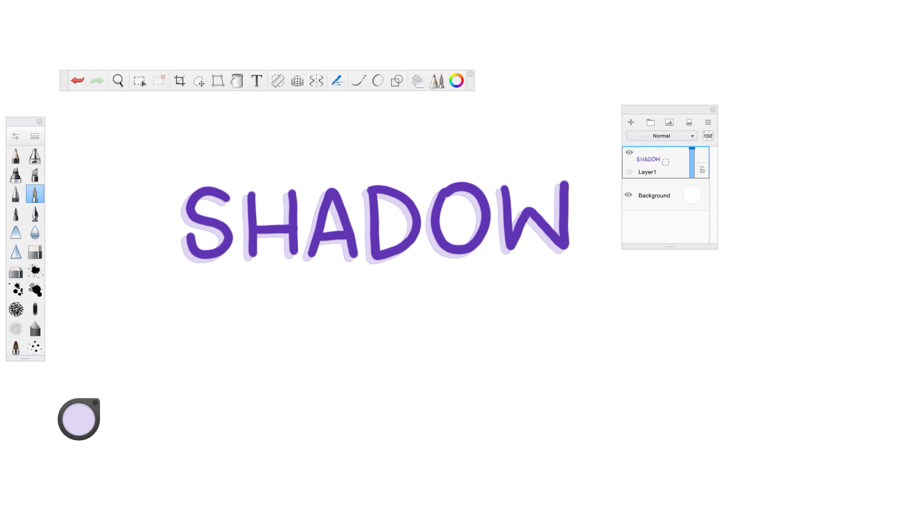
click(199, 81)
drag(326, 313, 303, 333)
click(185, 124)
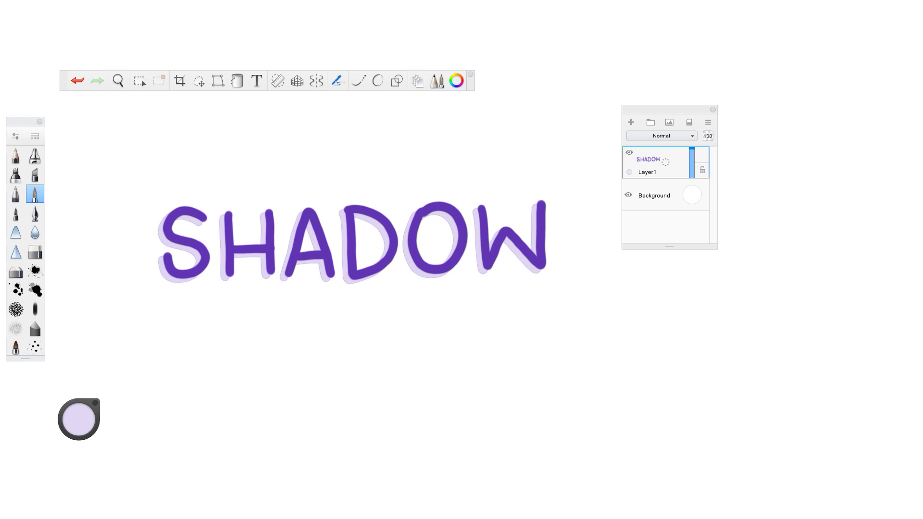